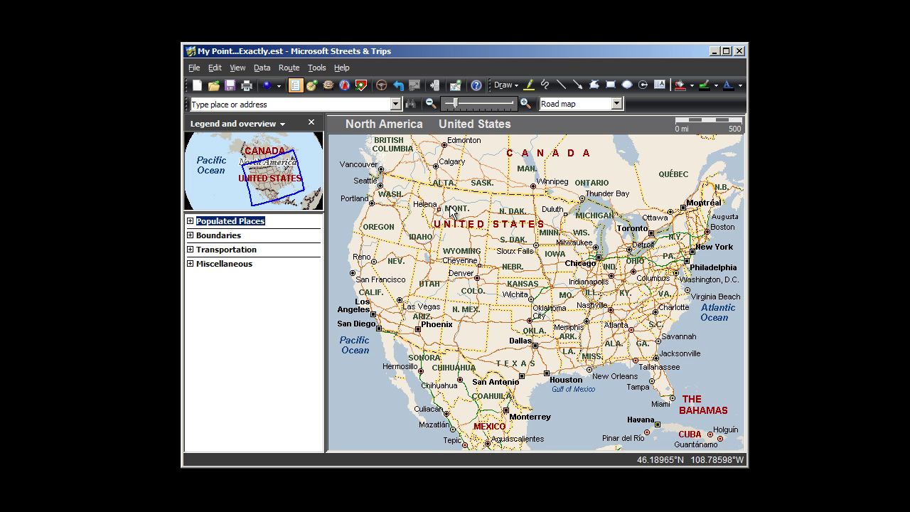
Step: Plan a route from Boston, MA to Jacksonville, FL and calculate its driving directions
click(328, 86)
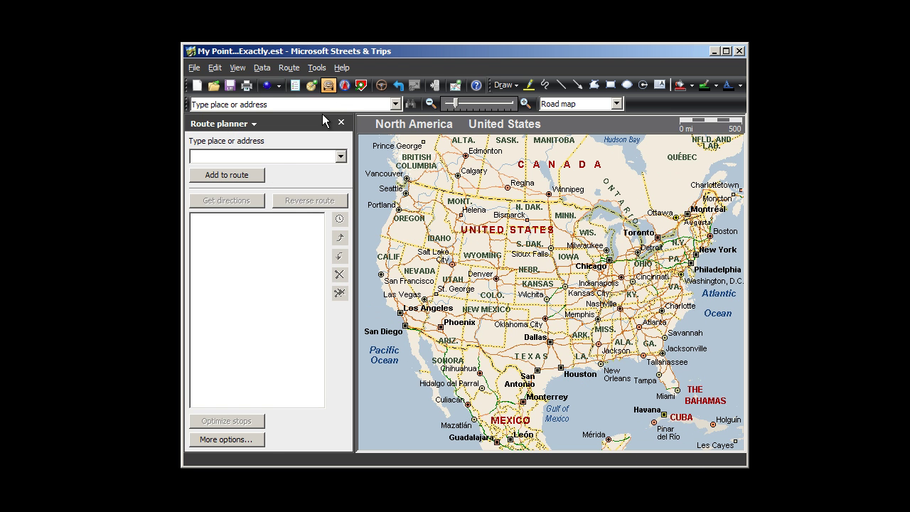
text(Boston, MA)
click(241, 174)
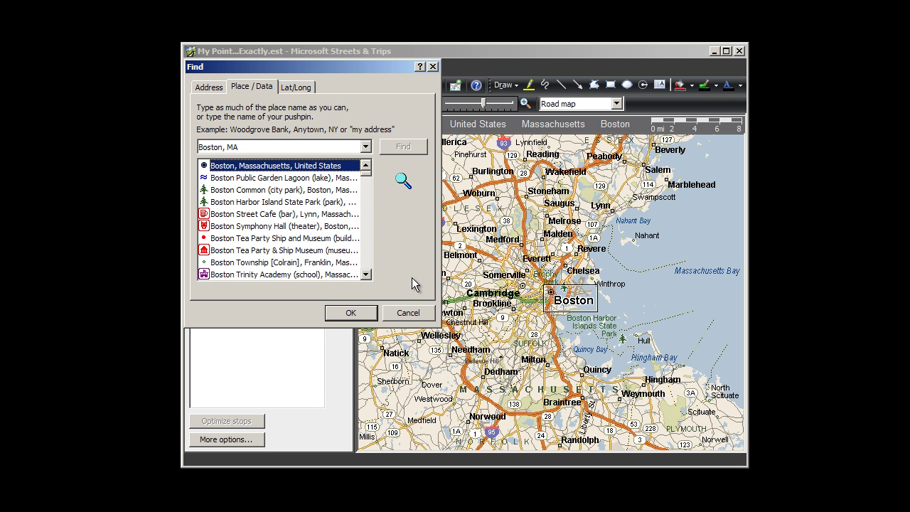
click(351, 314)
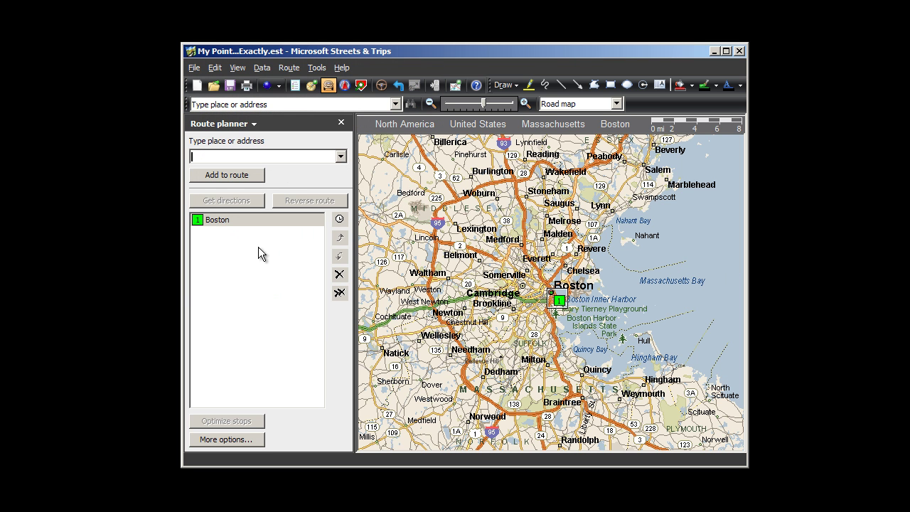
text(Jacksonville, FL)
click(220, 177)
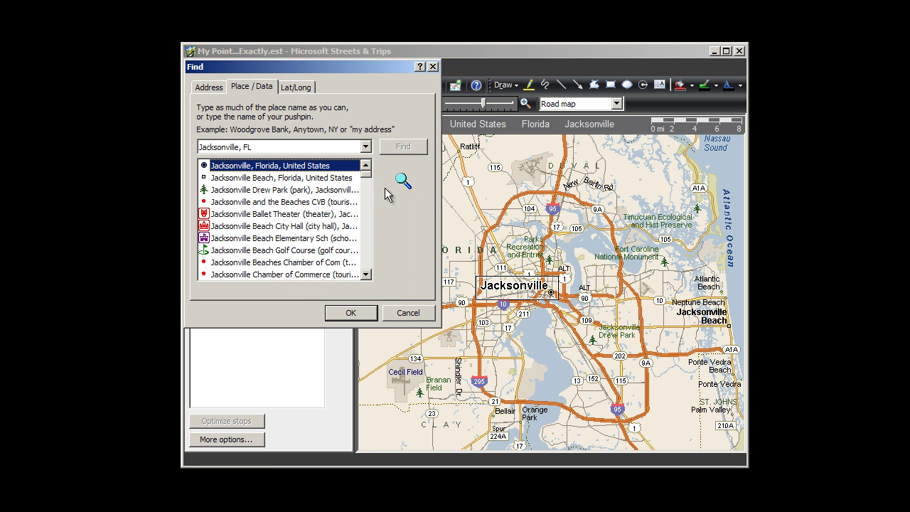
click(350, 312)
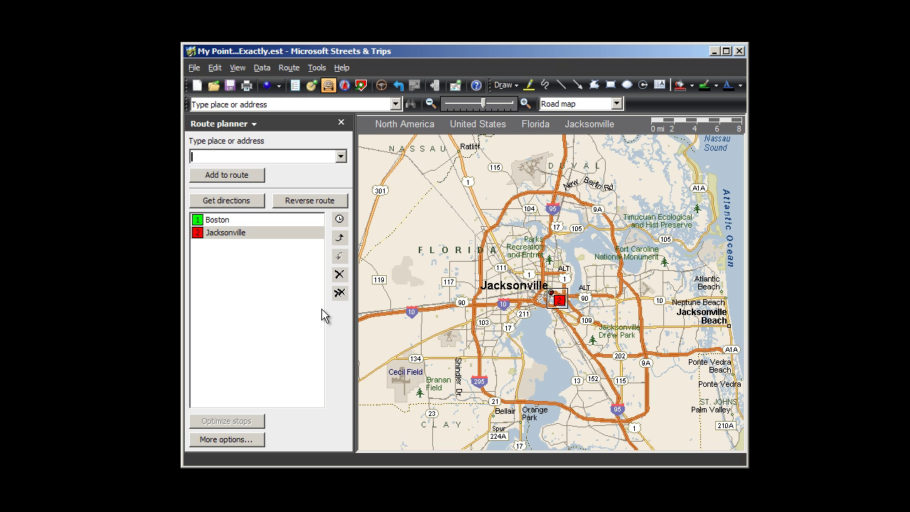
click(250, 206)
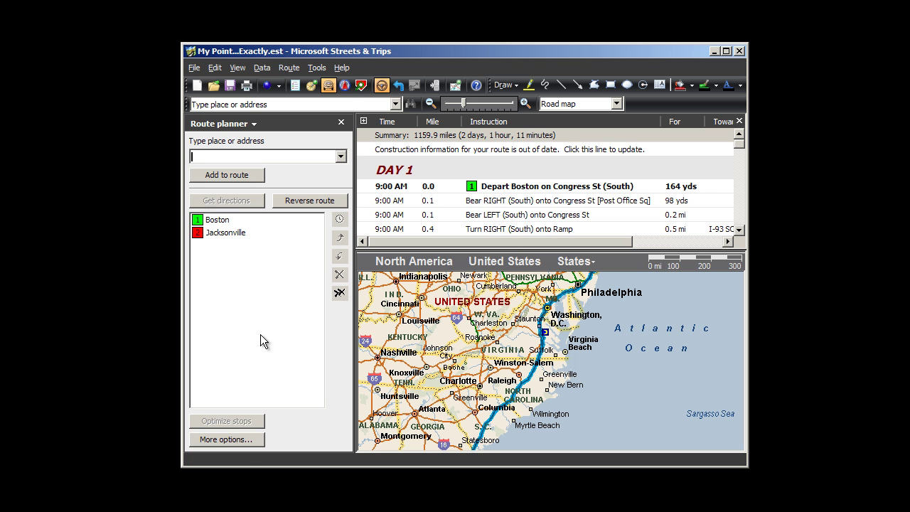
Step: Set driving to start and end at 5:00 AM with flexibility None
click(244, 441)
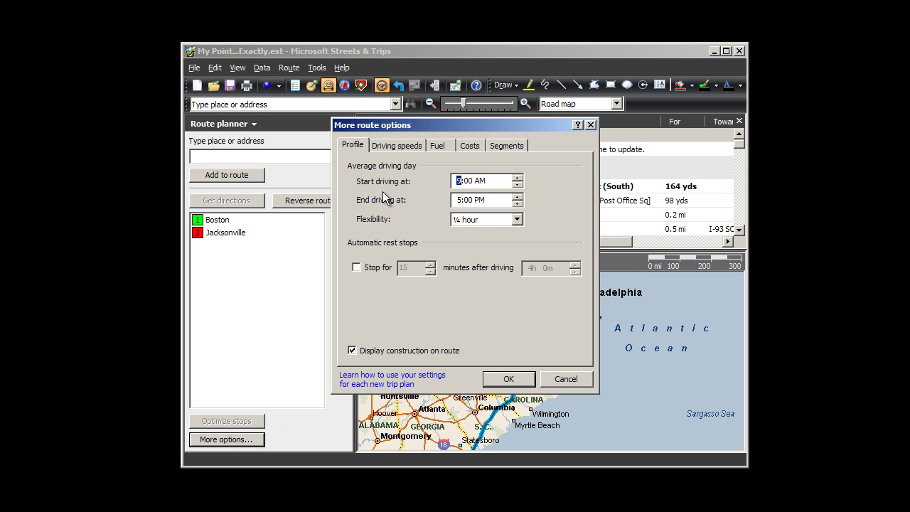
click(517, 185)
click(517, 185)
click(518, 185)
click(517, 199)
click(517, 220)
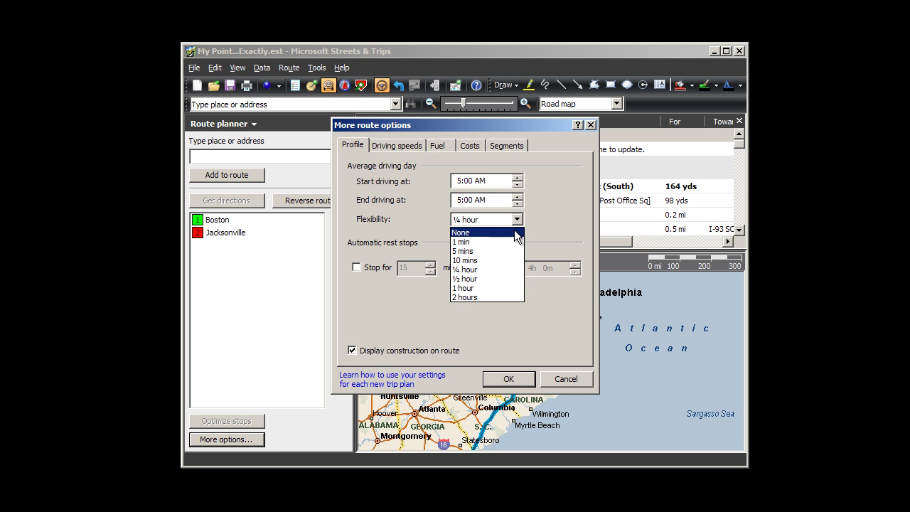
click(497, 232)
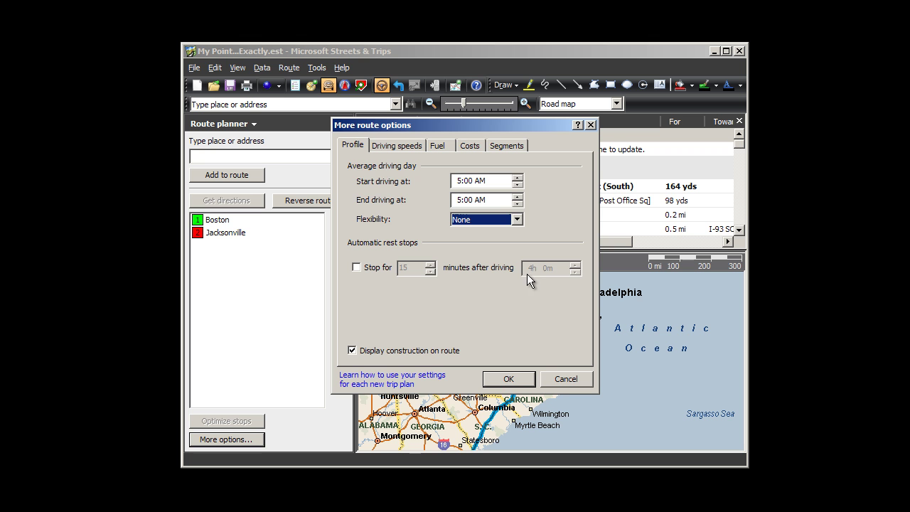
click(509, 379)
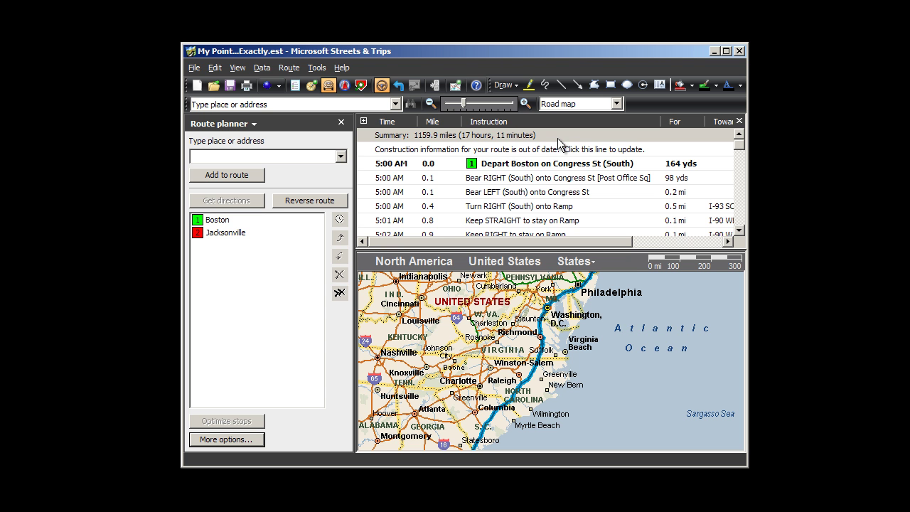
Step: Find I-95 exit 160 in the detailed directions, zoom in, and add it as a stop
click(363, 123)
drag(738, 145, 739, 204)
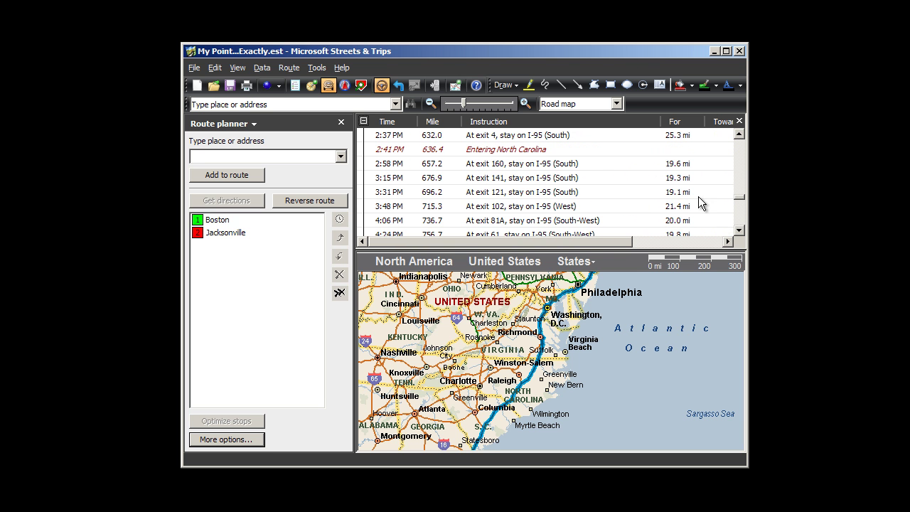
click(401, 165)
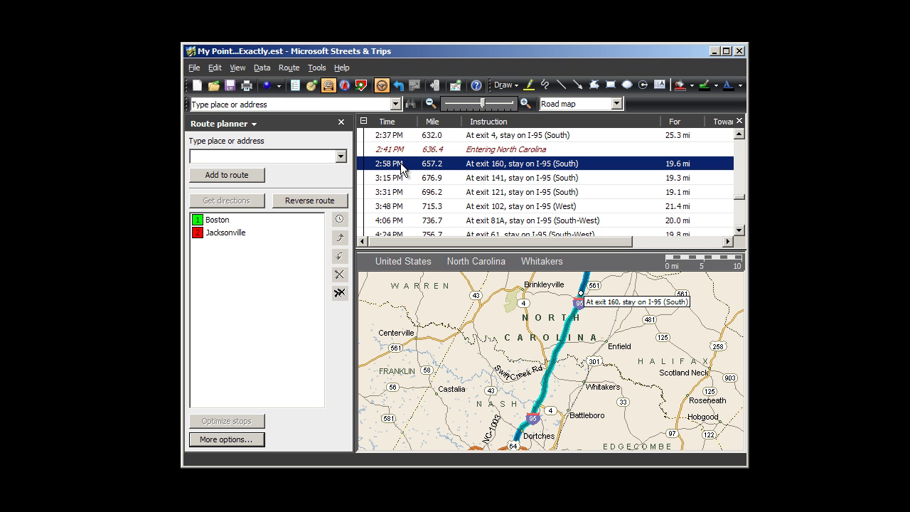
drag(600, 321, 582, 376)
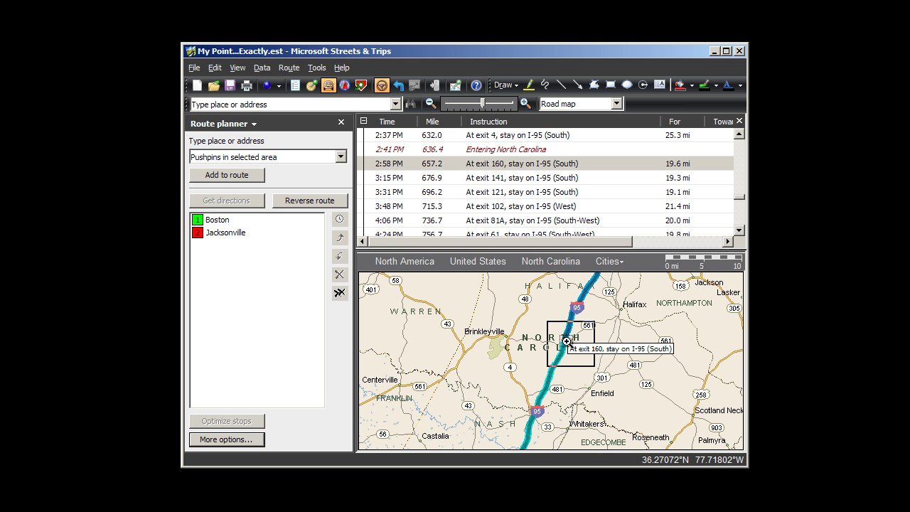
click(569, 347)
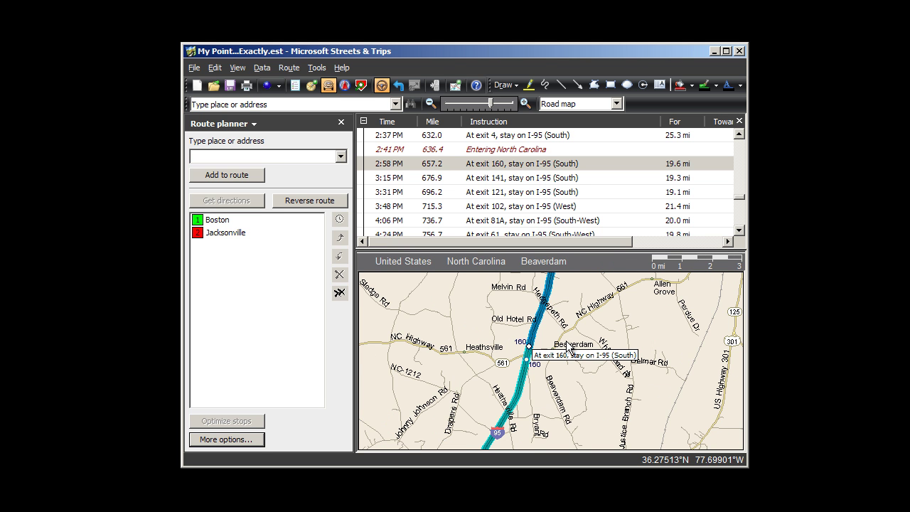
click(518, 340)
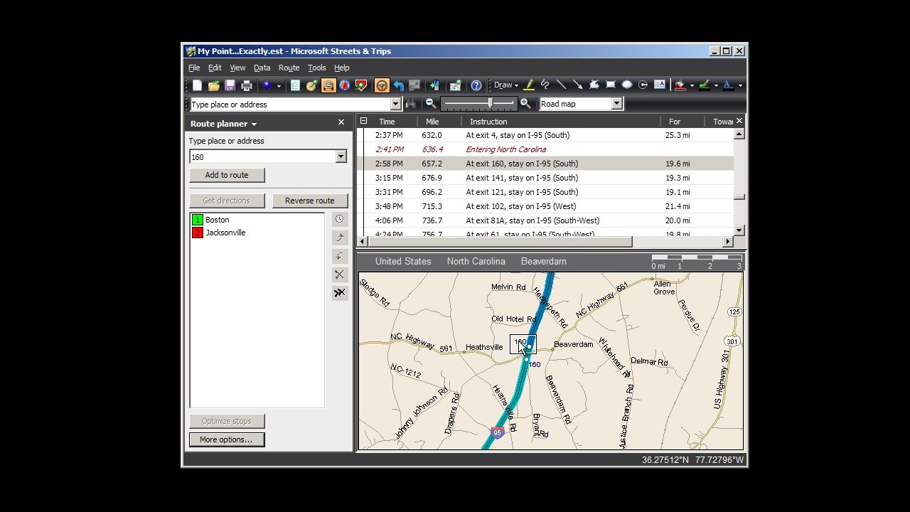
right_click(518, 340)
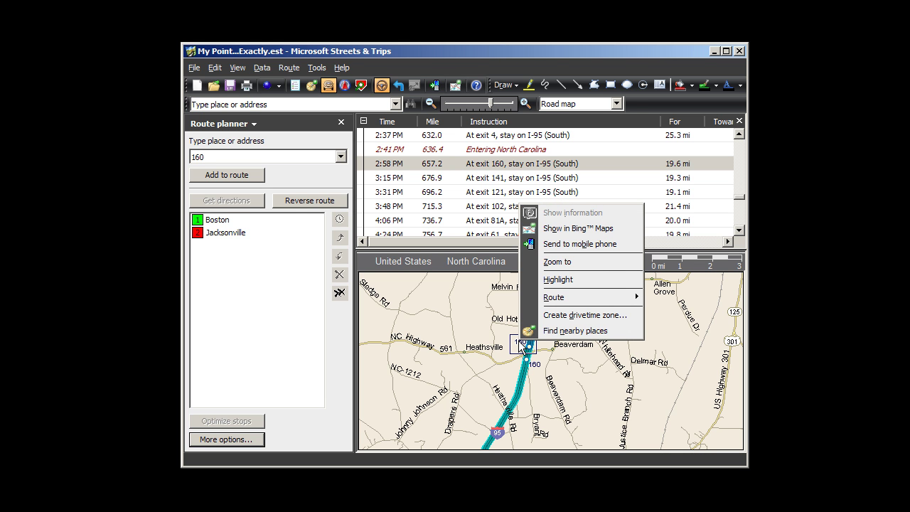
mouse_move(555, 299)
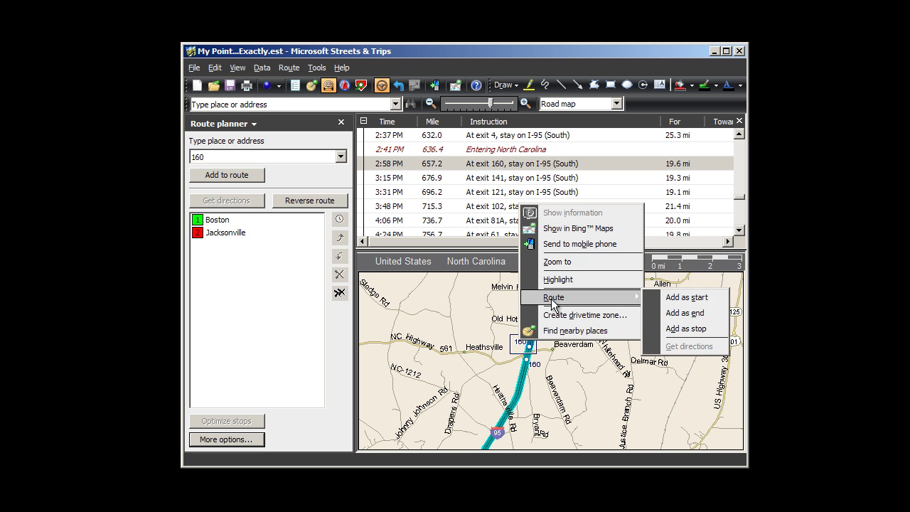
click(684, 329)
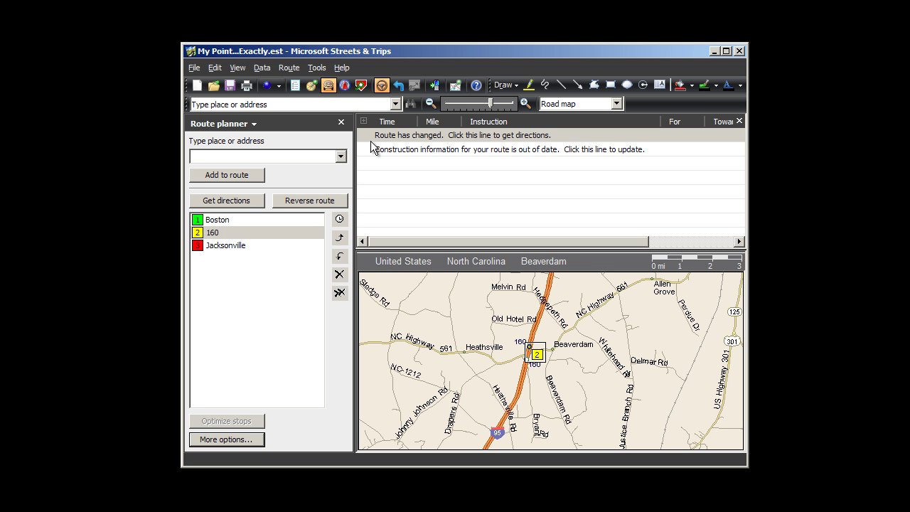
Step: Recalculate the directions and locate the 1:03 PM exit 110 step on the map
click(573, 135)
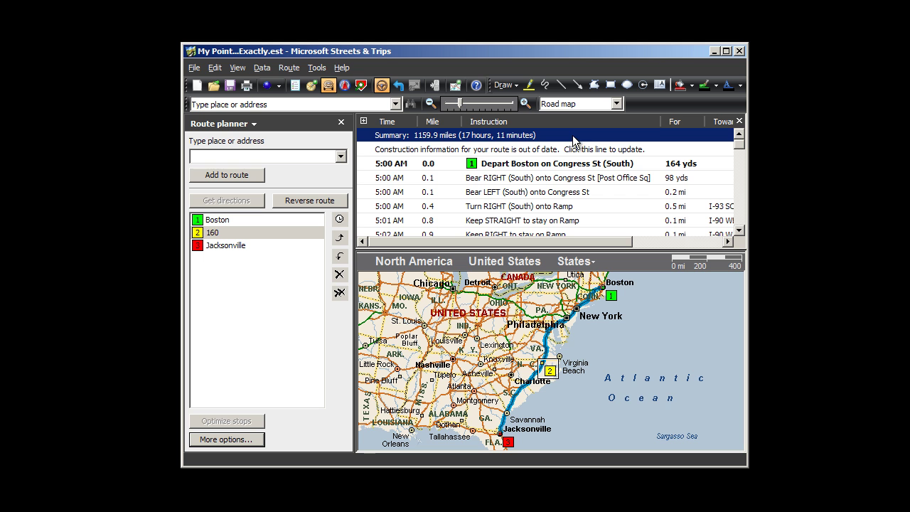
click(364, 122)
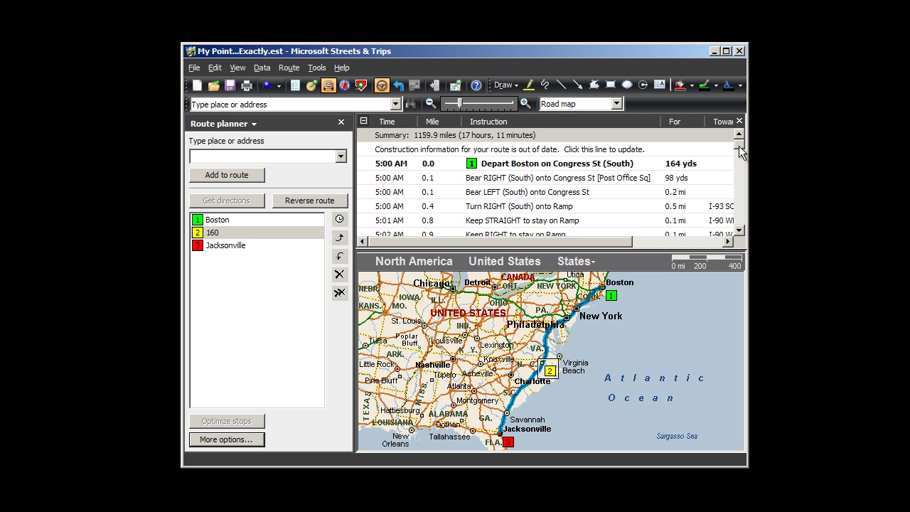
scroll(740, 152, down, 2)
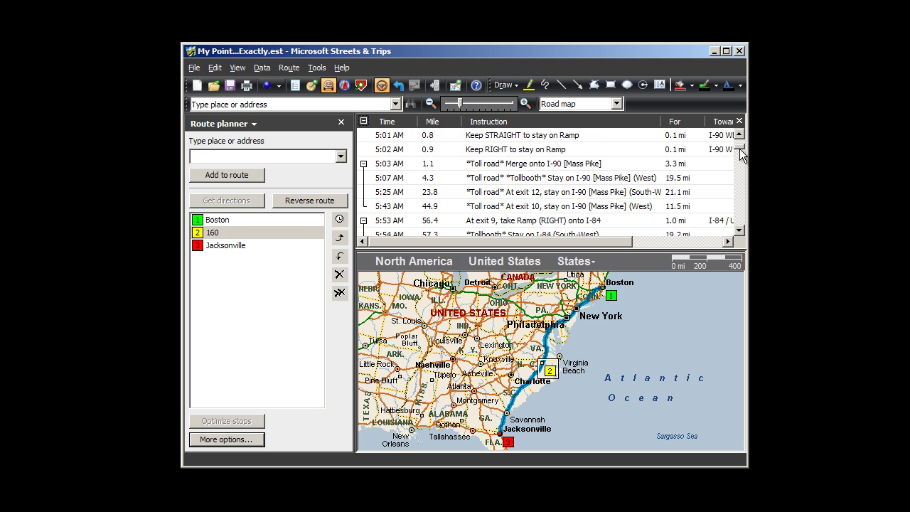
drag(739, 146, 742, 187)
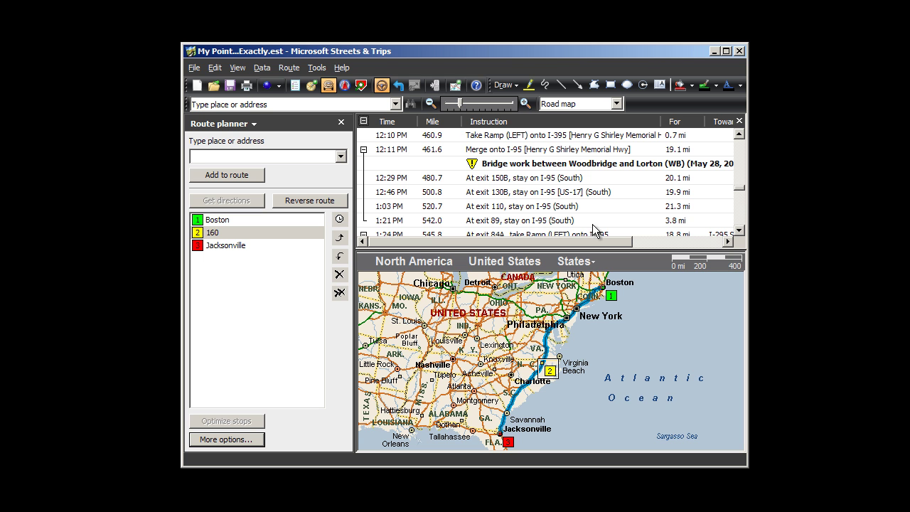
click(410, 206)
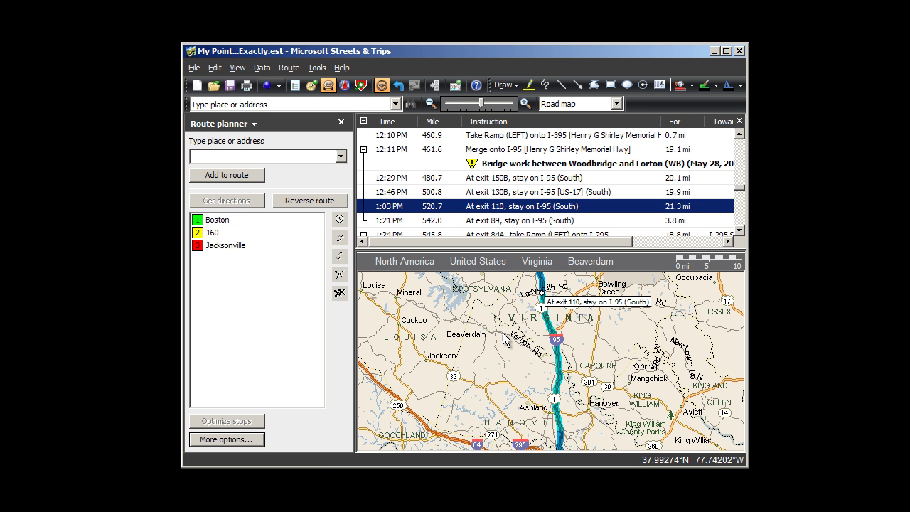
Step: Zoom in around exit 110 near Ladysmith and add it as a route stop
drag(528, 342, 508, 396)
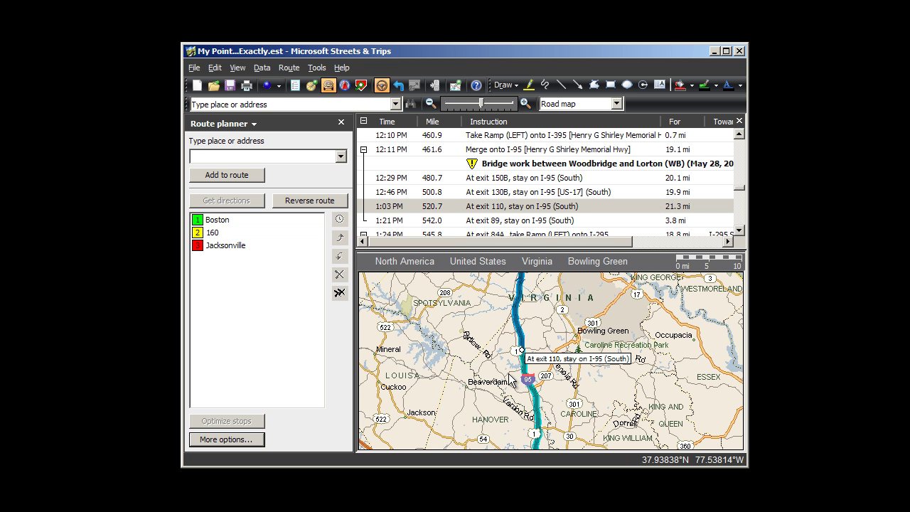
drag(509, 335, 536, 365)
click(517, 352)
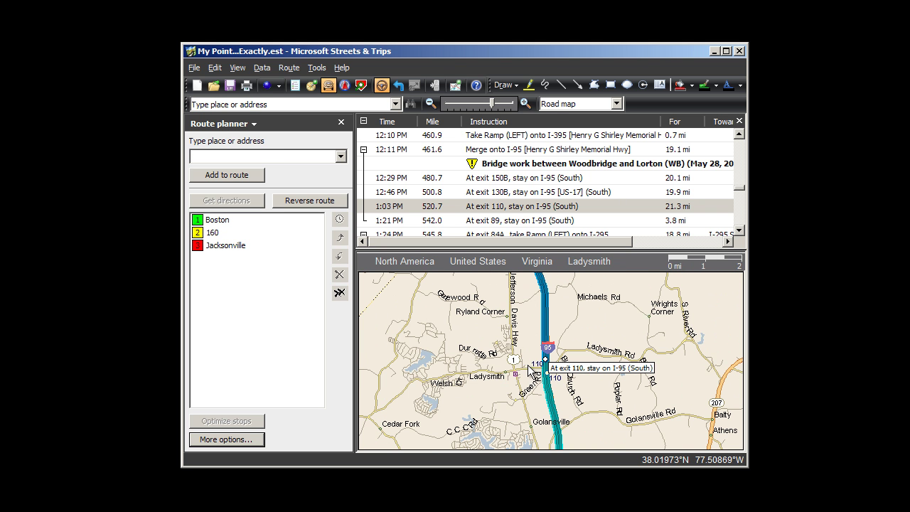
click(536, 361)
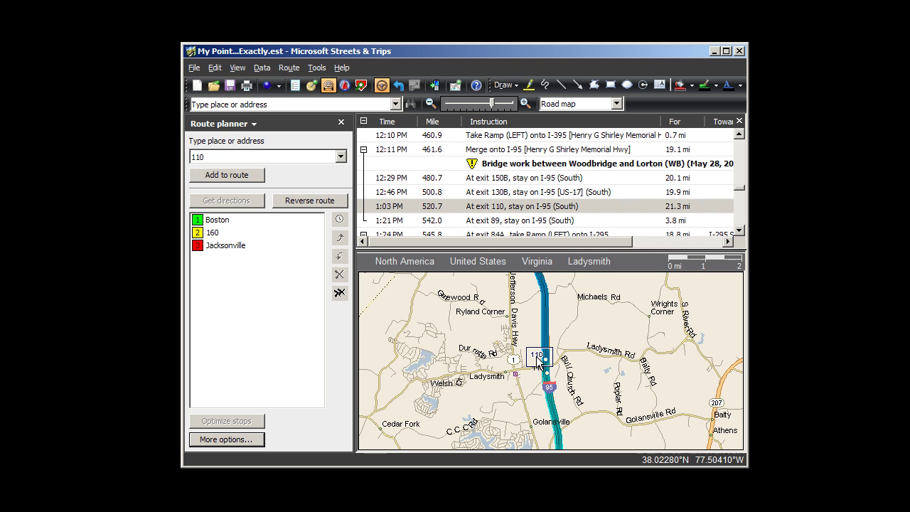
right_click(536, 356)
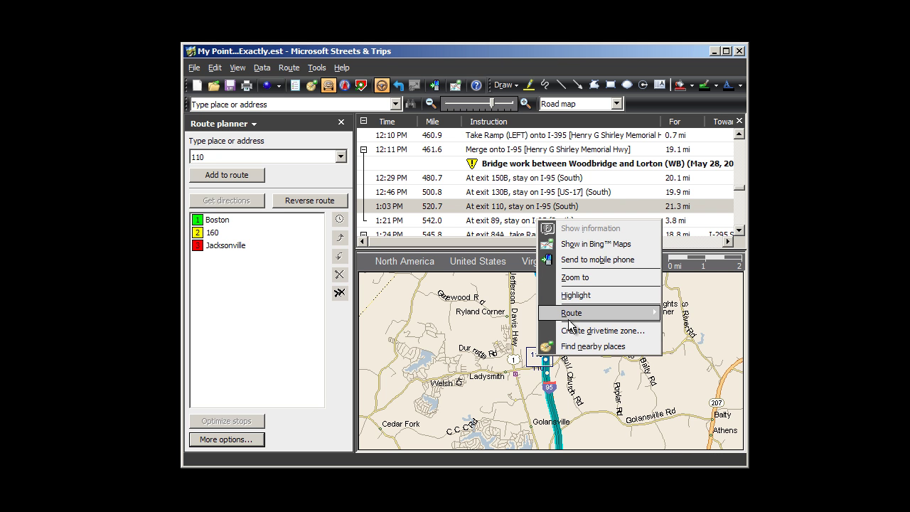
mouse_move(570, 316)
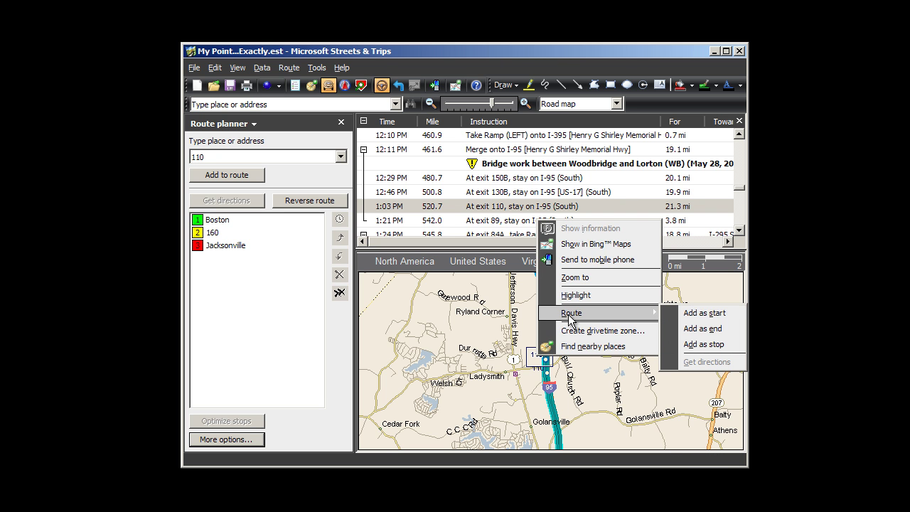
click(703, 344)
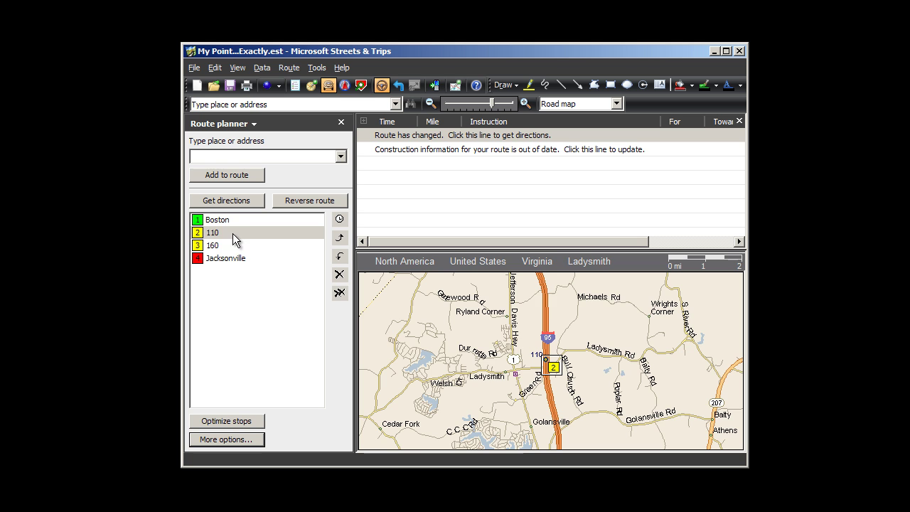
Step: Rename the 160 stop to 'Stop Driving!'
click(221, 251)
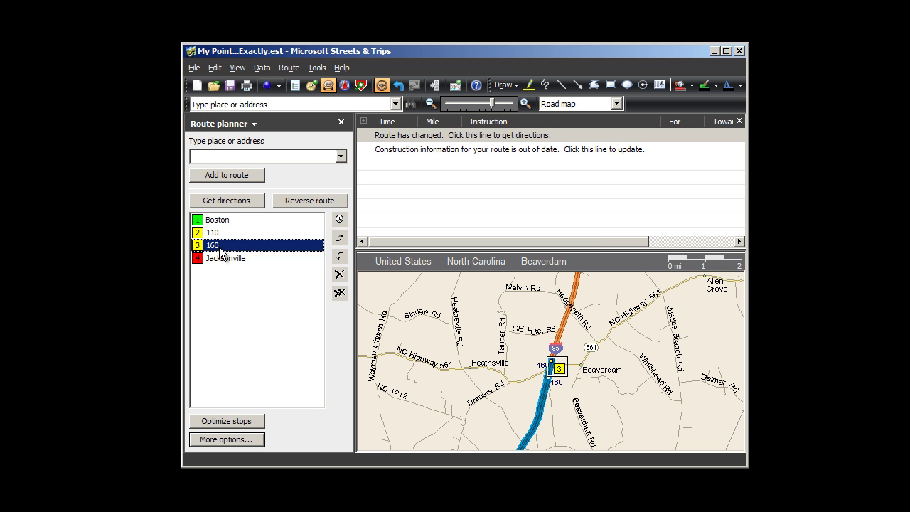
right_click(221, 252)
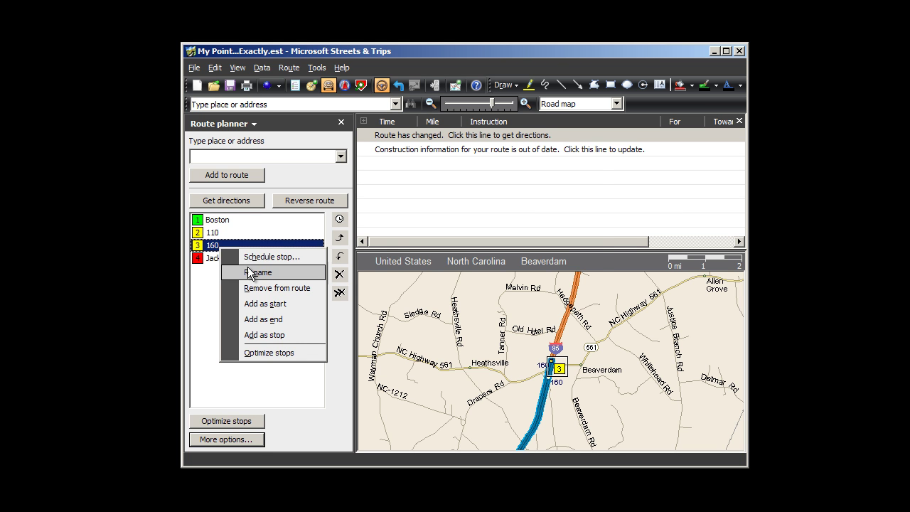
click(247, 268)
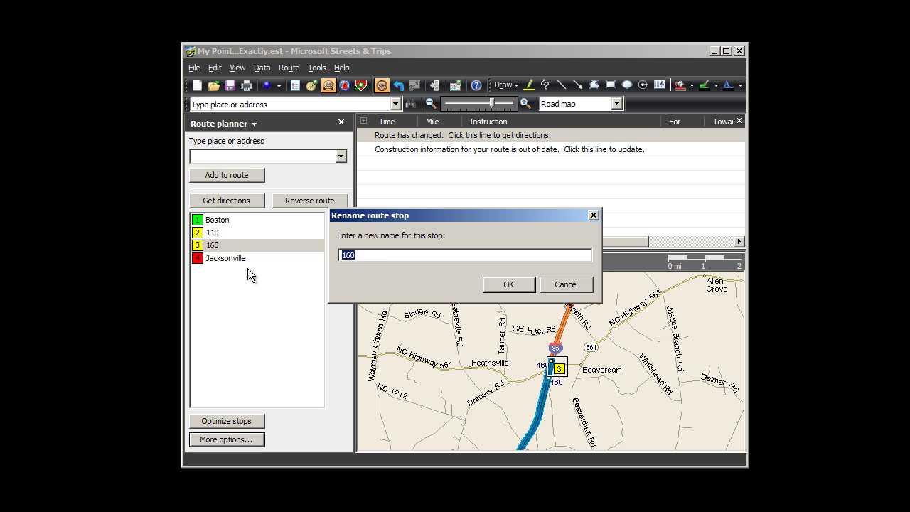
text(Stop Driving!)
click(507, 283)
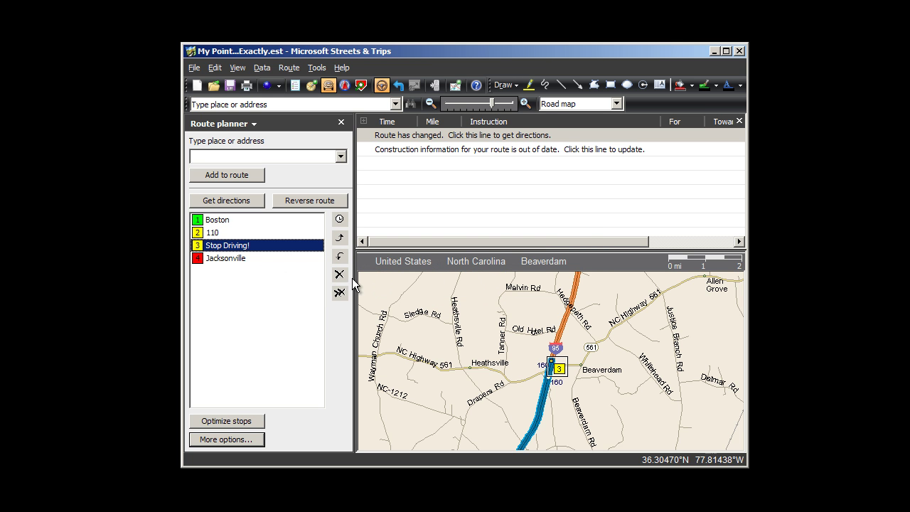
Step: Rename the 110 stop to 'Start Looking!'
click(206, 232)
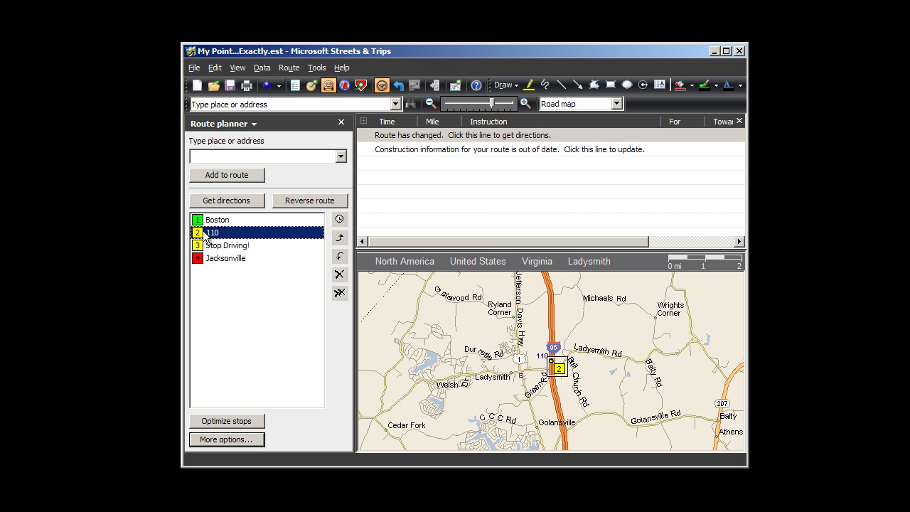
right_click(205, 234)
click(226, 256)
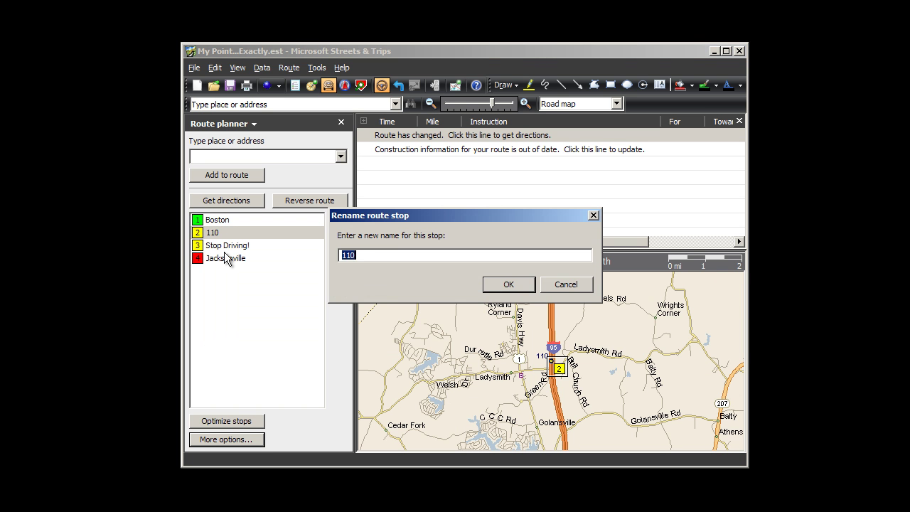
text(Start Looking!)
click(506, 286)
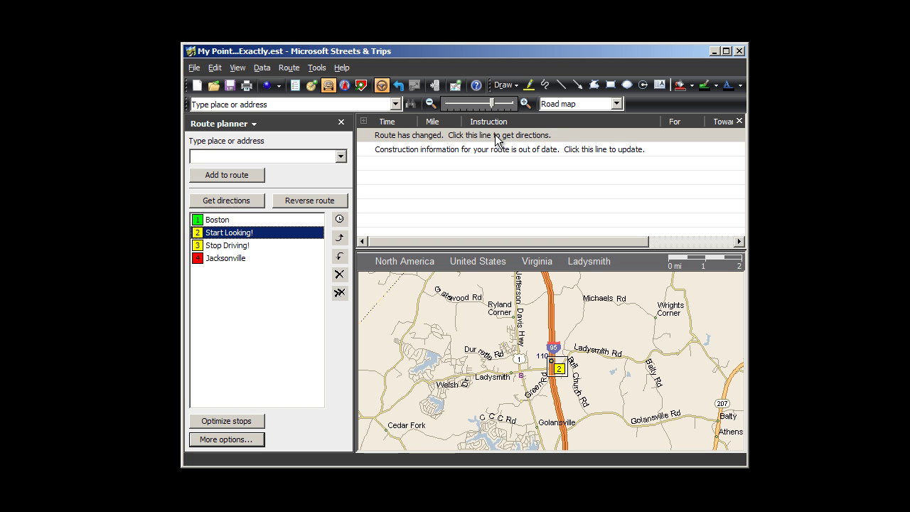
Step: Recalculate the route directions and bring up a widened Find nearby places panel
click(566, 135)
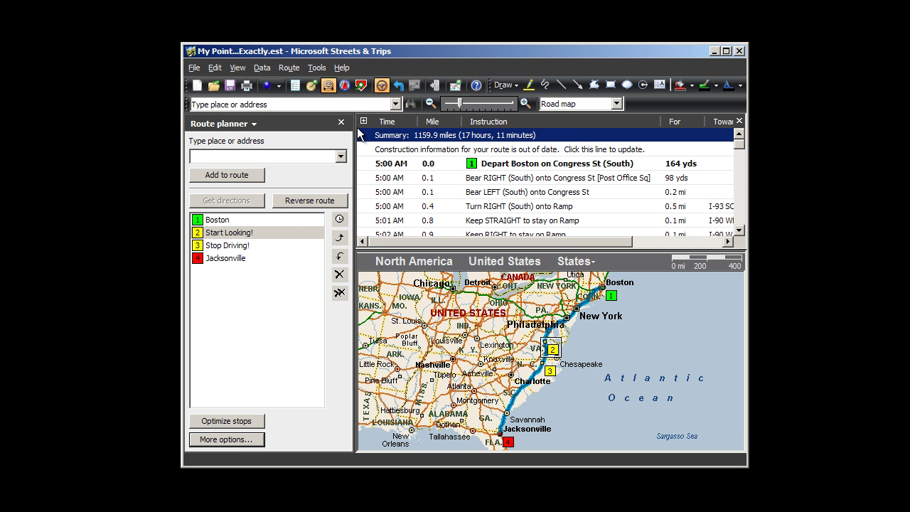
click(311, 86)
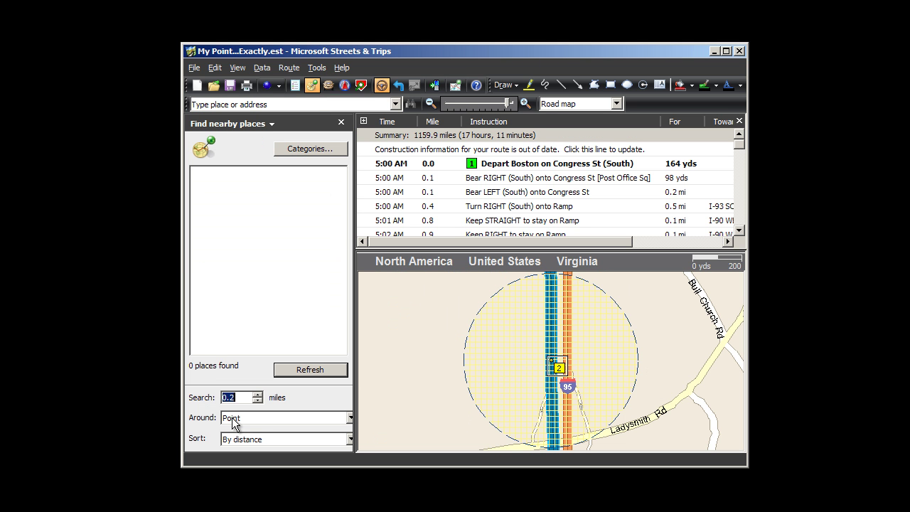
drag(355, 395, 368, 396)
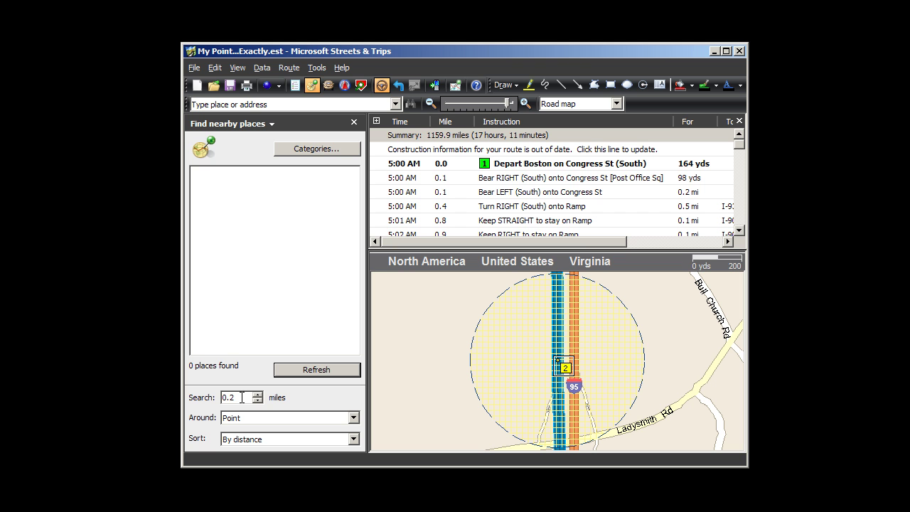
Step: Search around the Start Looking! to Stop Driving! leg, sorted alphabetically
click(352, 418)
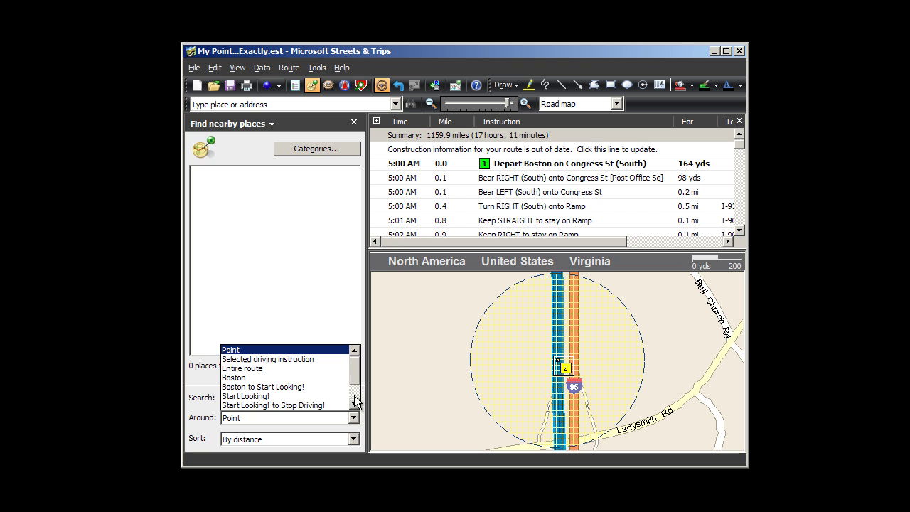
drag(355, 378, 357, 387)
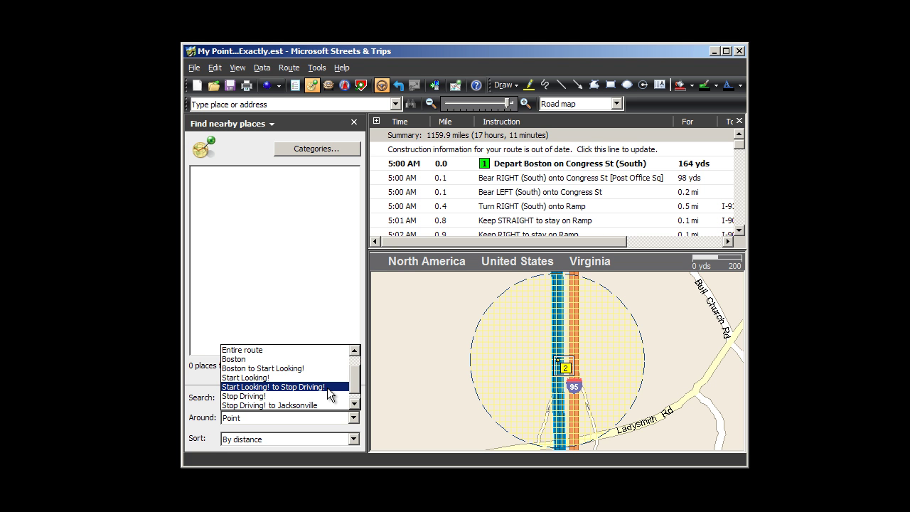
click(327, 387)
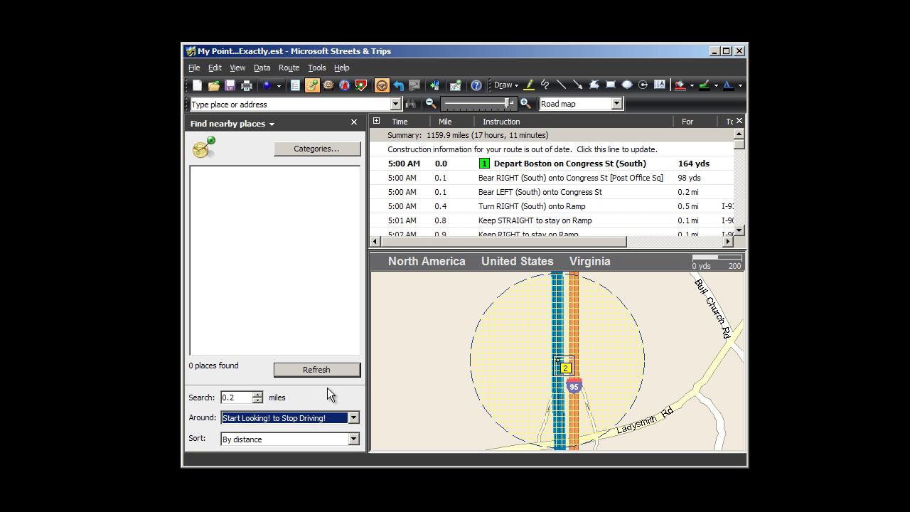
click(354, 438)
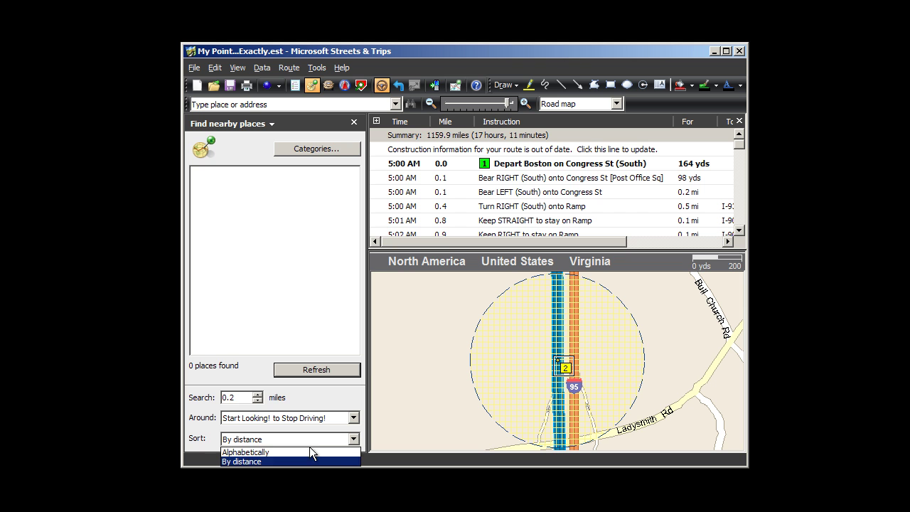
click(282, 453)
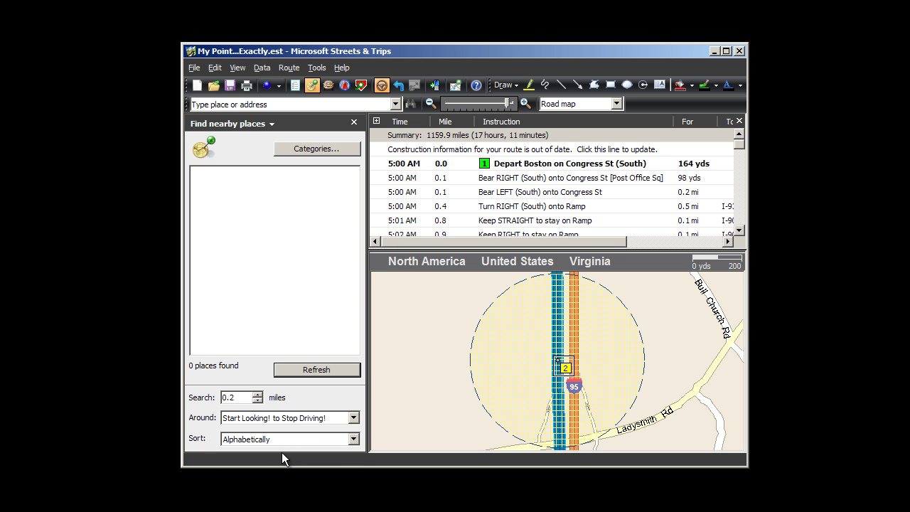
Step: Run the search, expand Hotels and motels (40), and widen the list to read names
click(311, 372)
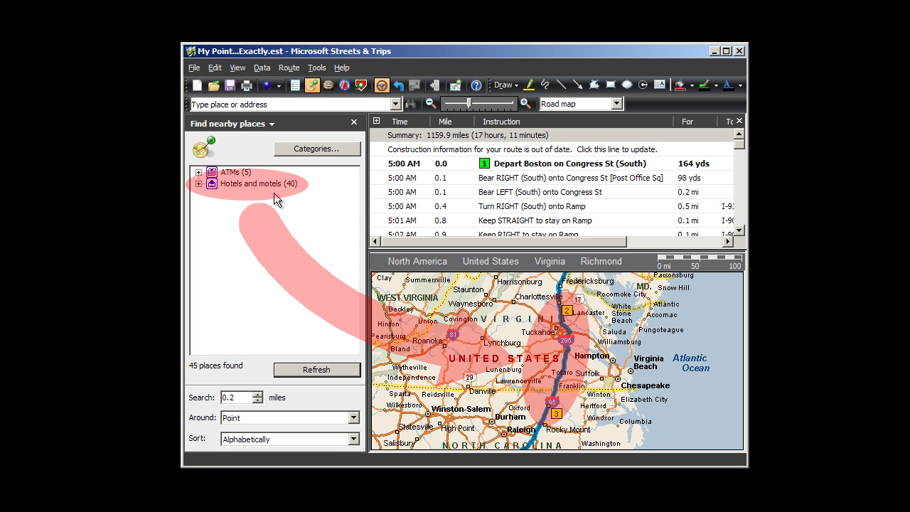
click(199, 184)
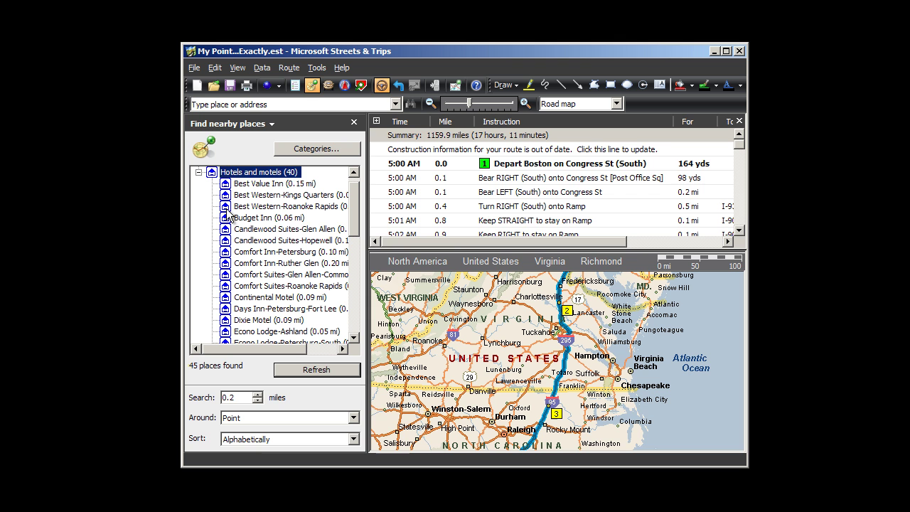
drag(367, 218, 370, 285)
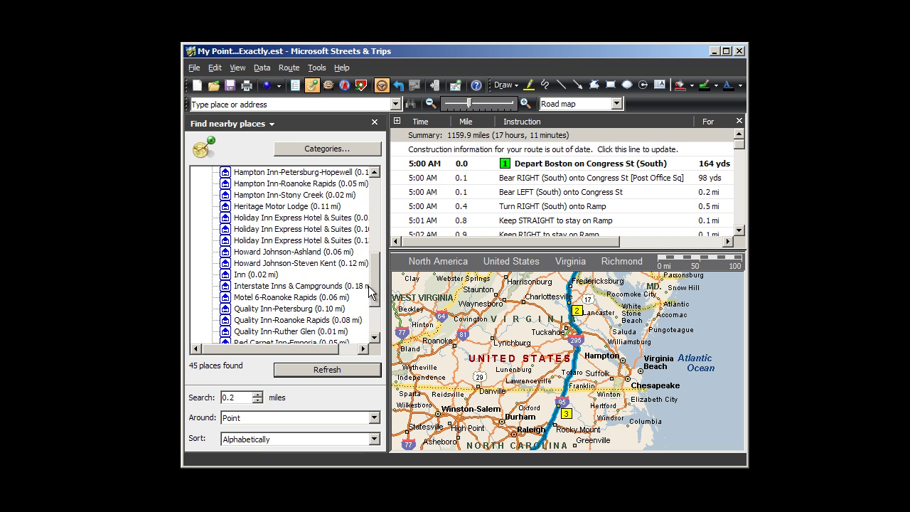
Step: Show Motel 6-Roanoke Rapids and Super 8-Emporia on the map and zoom in around them
click(283, 297)
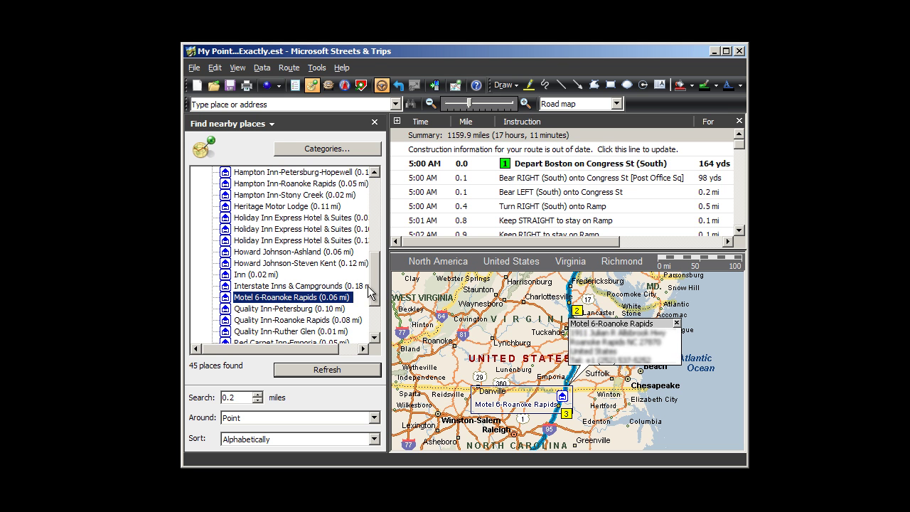
drag(375, 264, 375, 292)
click(273, 321)
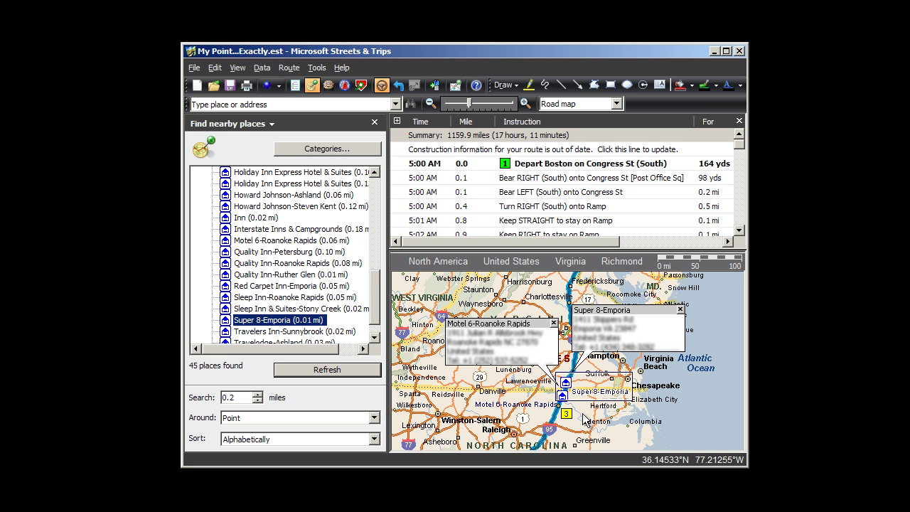
drag(582, 413, 549, 370)
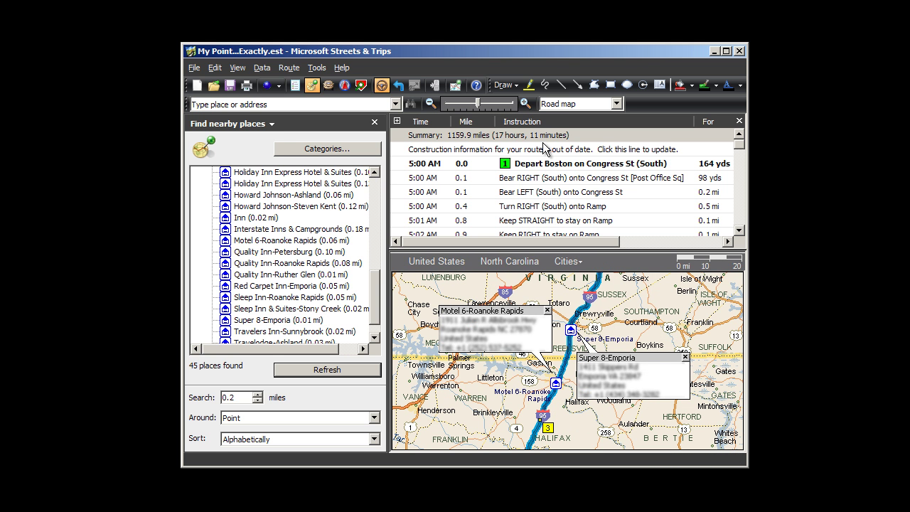
Step: Highlight the areas around Roanoke Rapids and the Emporia Super 8 in yellow
click(528, 84)
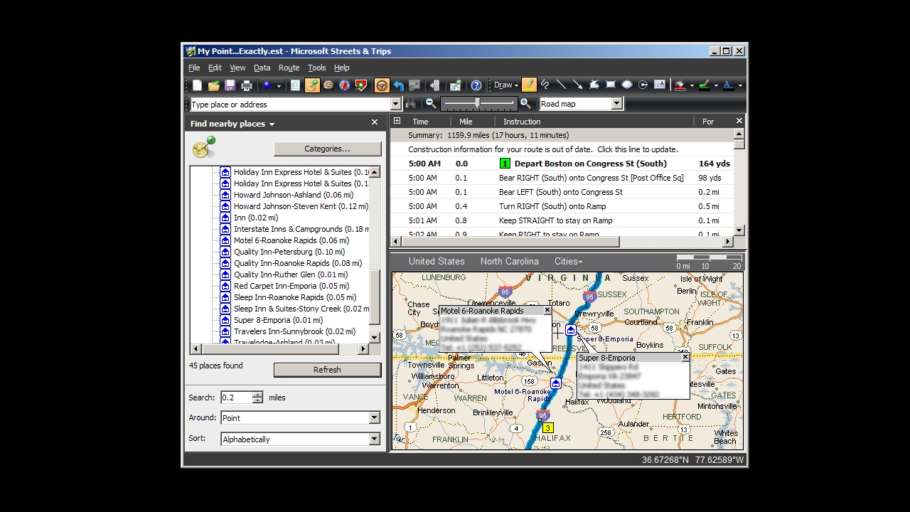
mouse_move(560, 363)
mouse_down()
mouse_move(524, 376)
mouse_move(569, 395)
mouse_move(573, 374)
mouse_move(559, 361)
mouse_move(555, 370)
mouse_up()
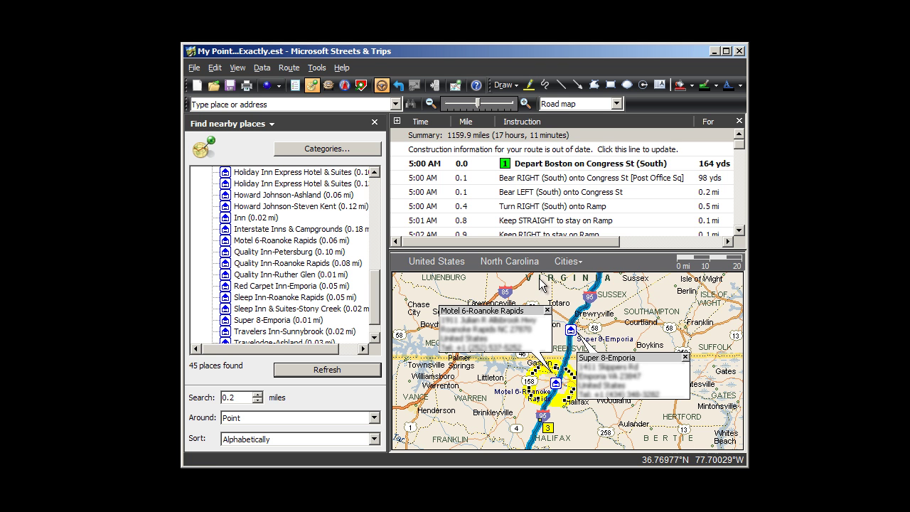
click(527, 85)
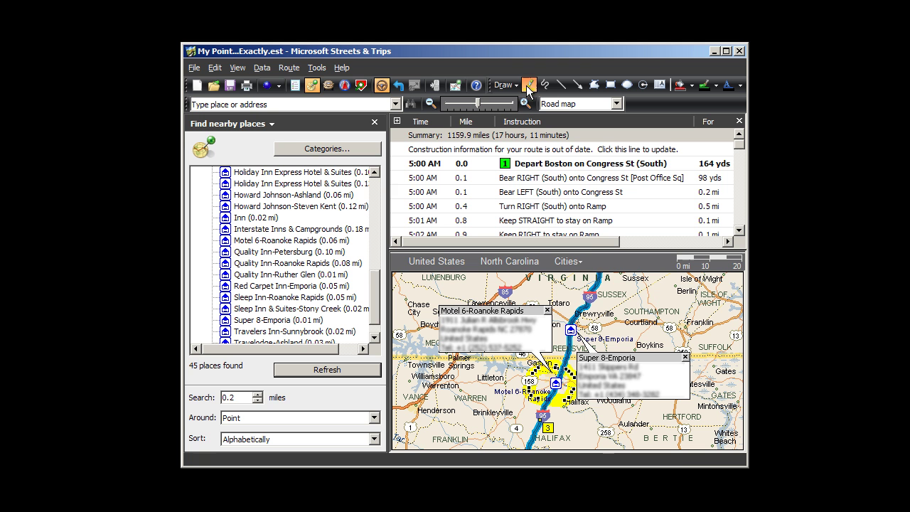
mouse_move(577, 312)
mouse_down()
mouse_move(562, 311)
mouse_move(546, 331)
mouse_move(561, 349)
mouse_move(583, 335)
mouse_move(580, 306)
mouse_move(568, 301)
mouse_up()
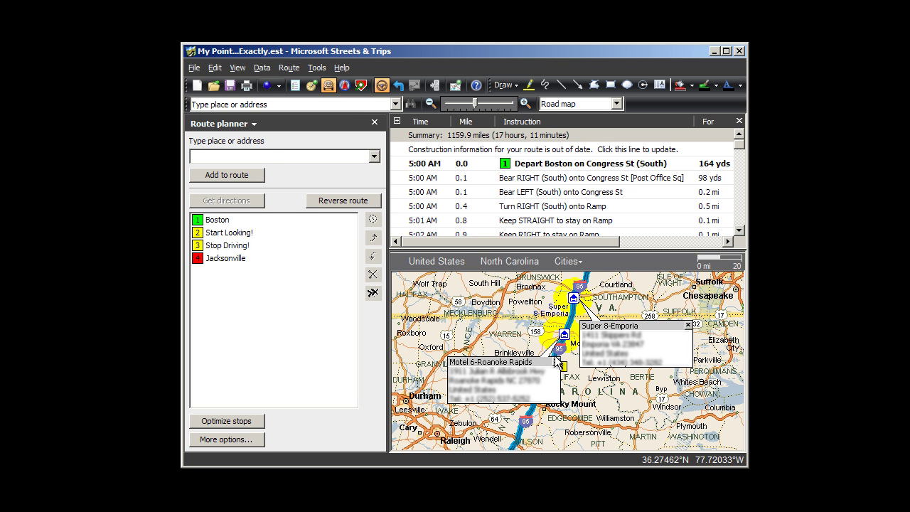
Step: Insert the Motel 6-Roanoke Rapids pushpin into the route as stop 3
right_click(564, 334)
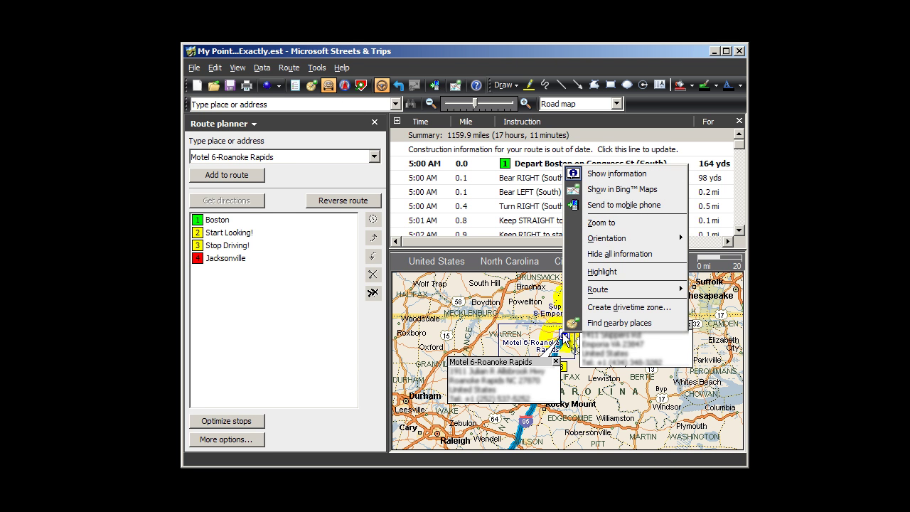
mouse_move(599, 290)
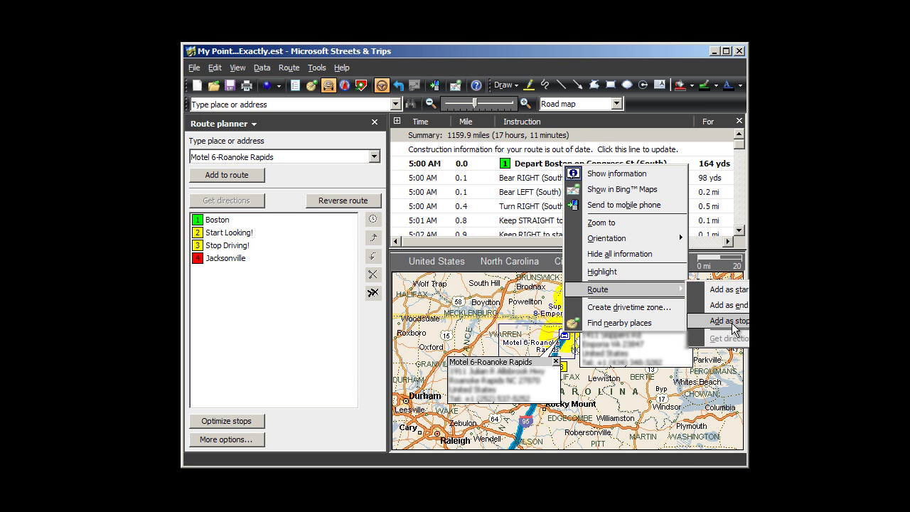
click(729, 322)
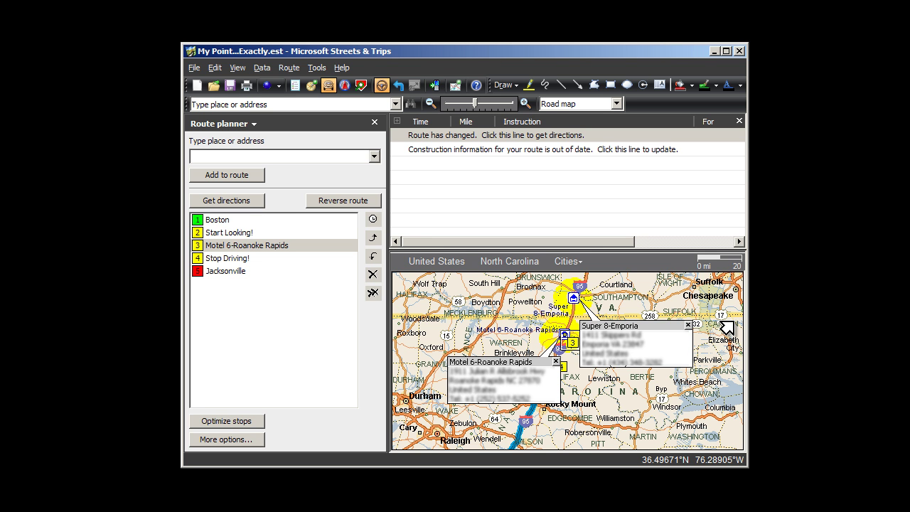
Step: Remove the Start Looking! and Stop Driving! stops from the route list
click(224, 235)
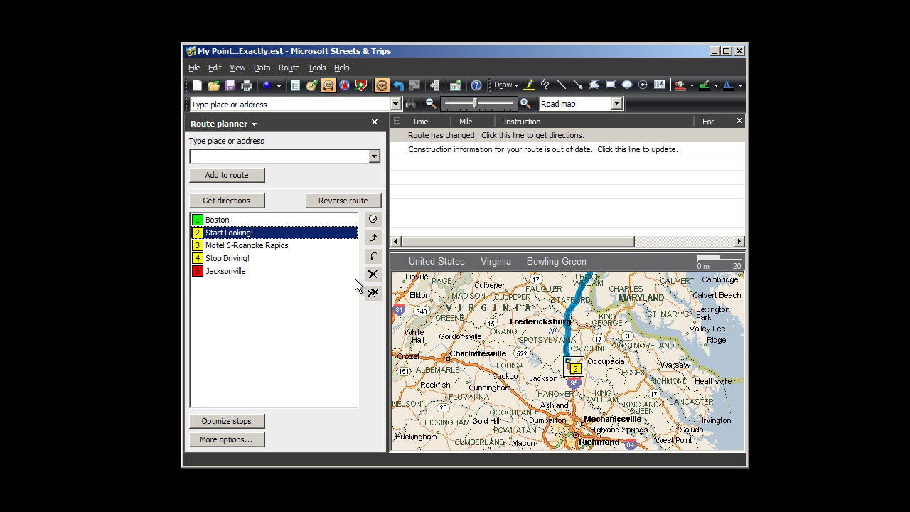
click(373, 274)
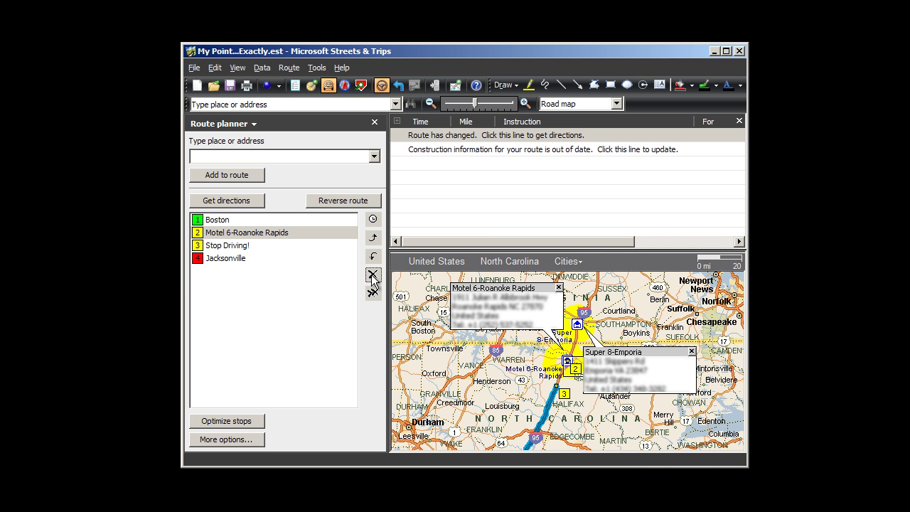
click(221, 249)
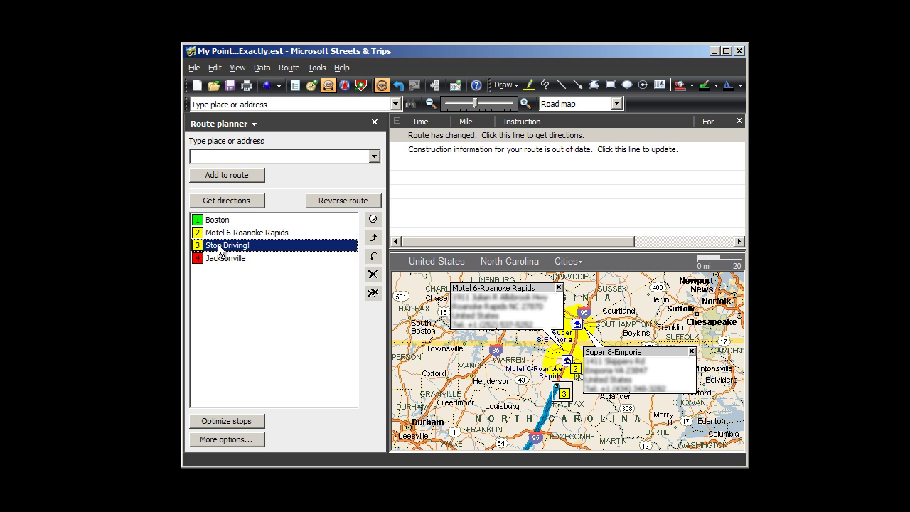
click(372, 277)
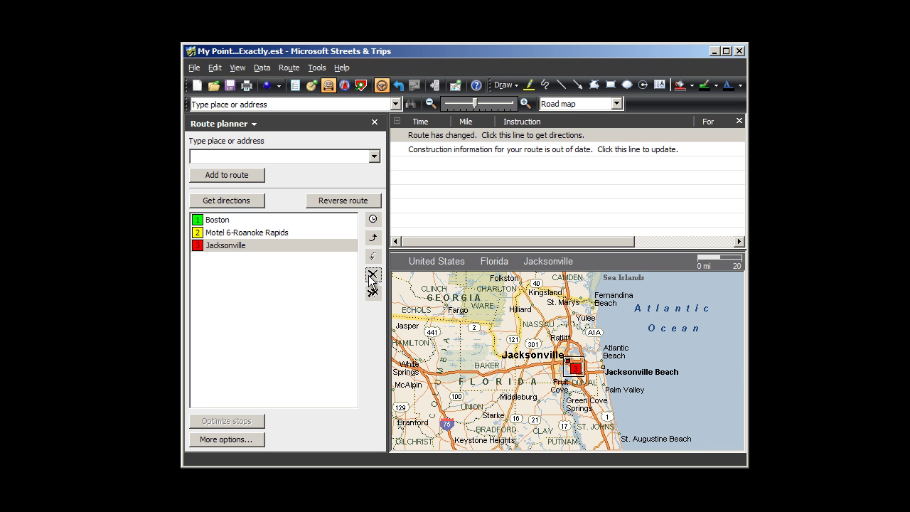
Step: Get directions for the 1160.0-mile route, zoom in near Roanoke Rapids, and delete the Super 8-Emporia pushpin
click(604, 135)
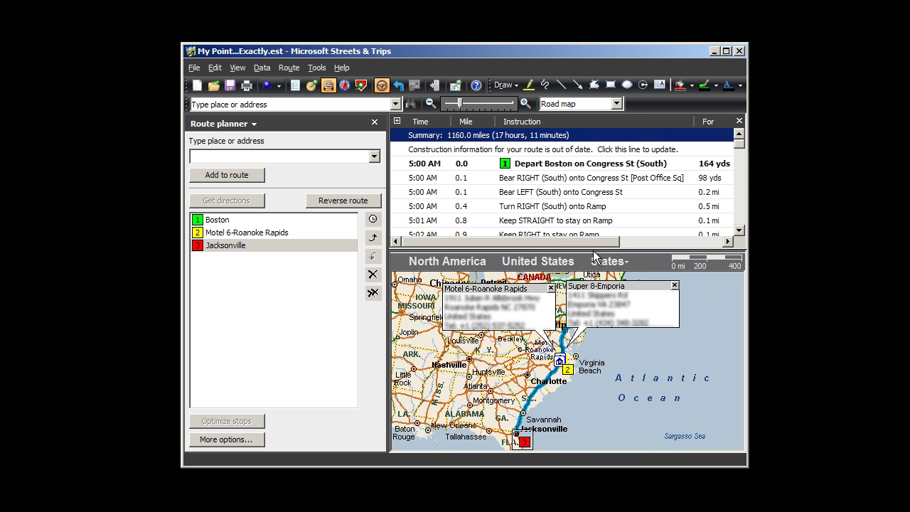
click(577, 381)
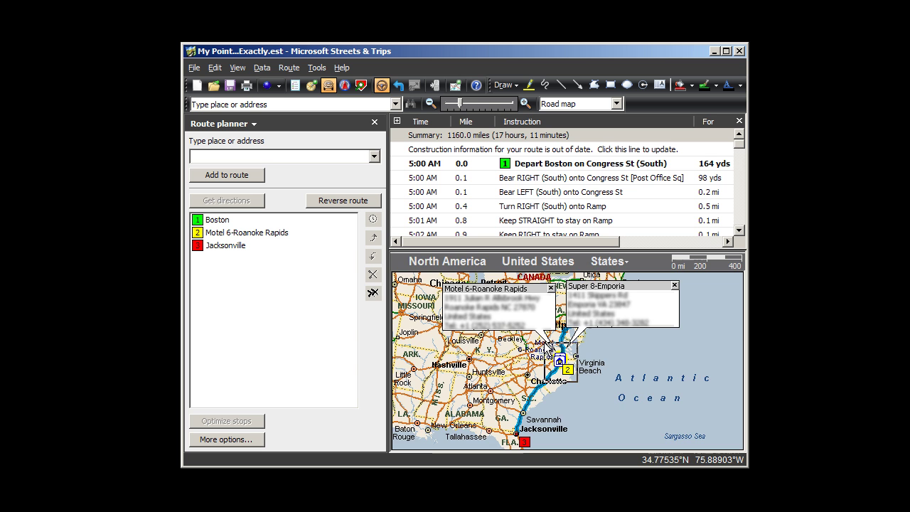
drag(560, 364, 539, 337)
click(551, 352)
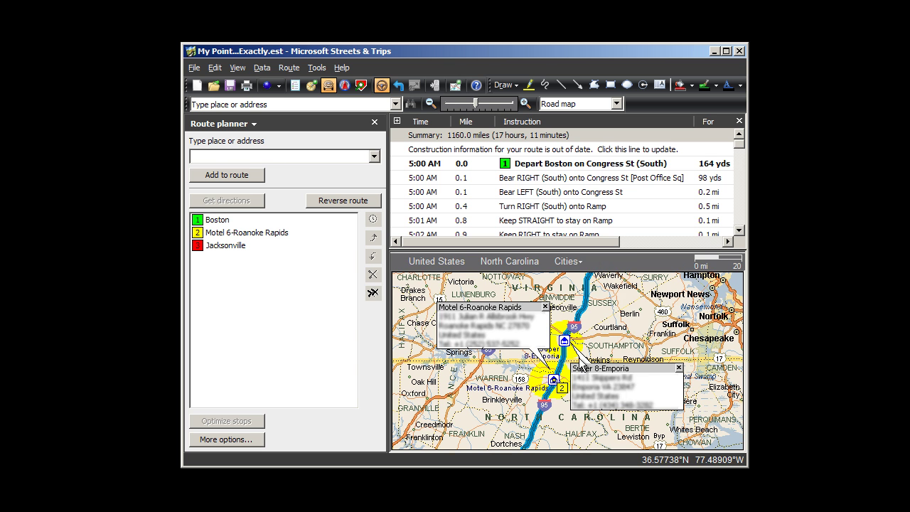
click(679, 368)
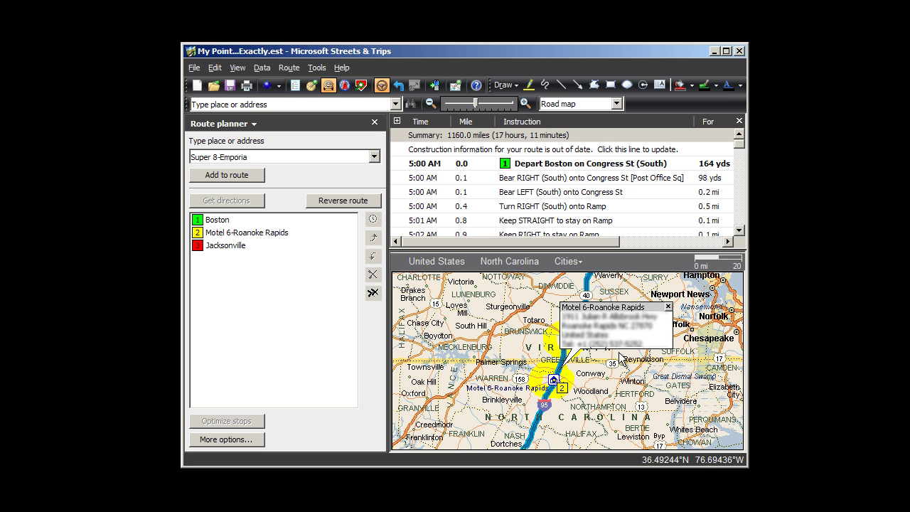
mouse_move(549, 341)
mouse_down()
mouse_move(573, 349)
mouse_move(549, 344)
mouse_move(526, 368)
mouse_up()
Step: Delete the yellow highlight around Roanoke Rapids and close the Motel 6 info balloon
drag(600, 423, 599, 424)
click(587, 412)
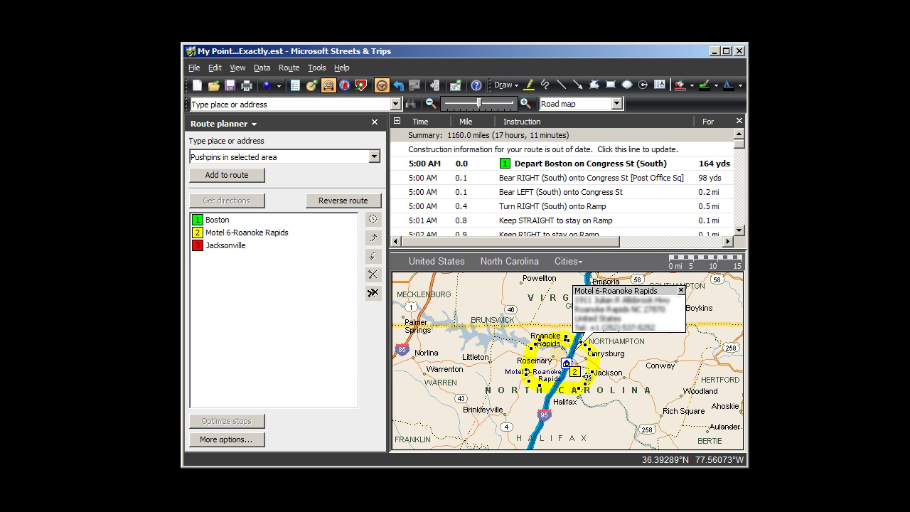
click(587, 382)
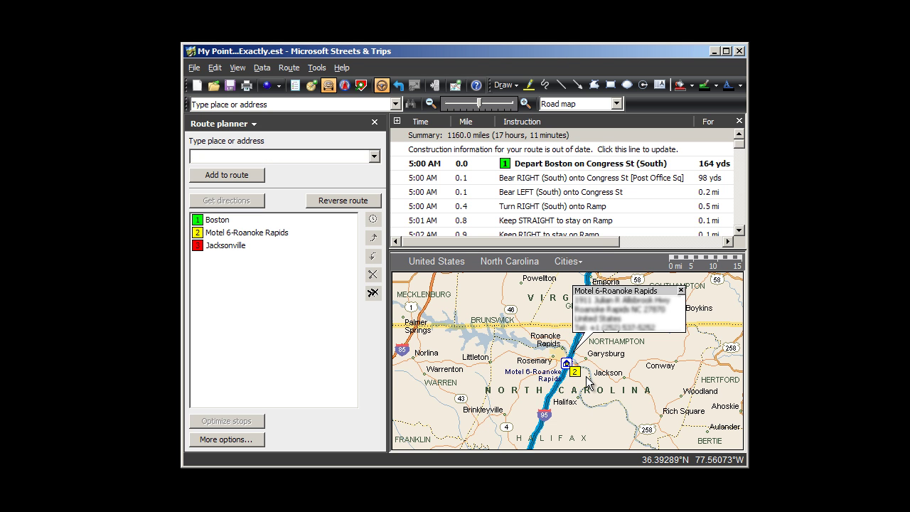
click(682, 295)
click(681, 292)
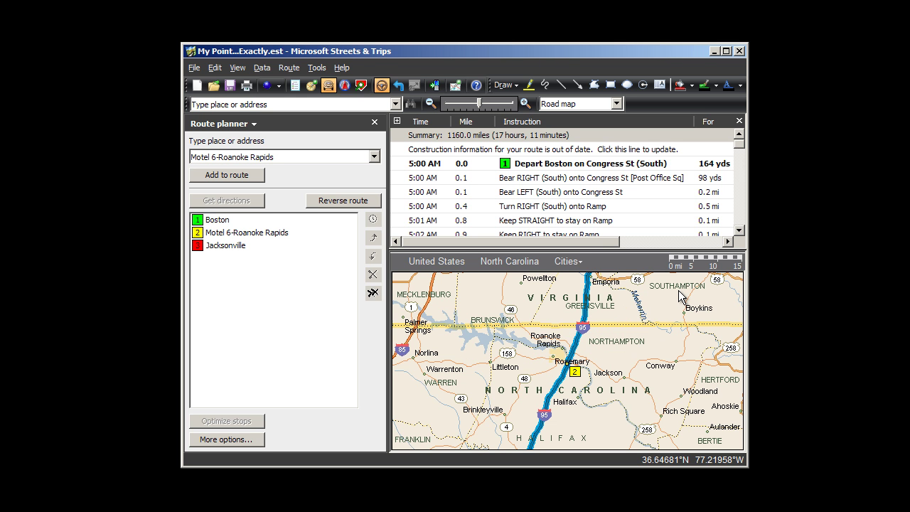